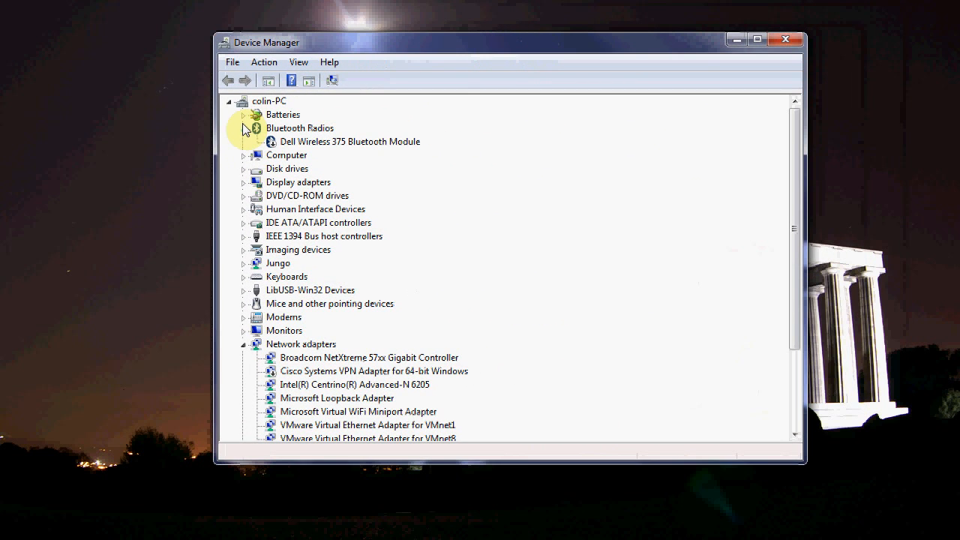
Tidy the tree and select the AT90USB162 entry listed under LibUSB-Win32 Devices
left_click(244, 129)
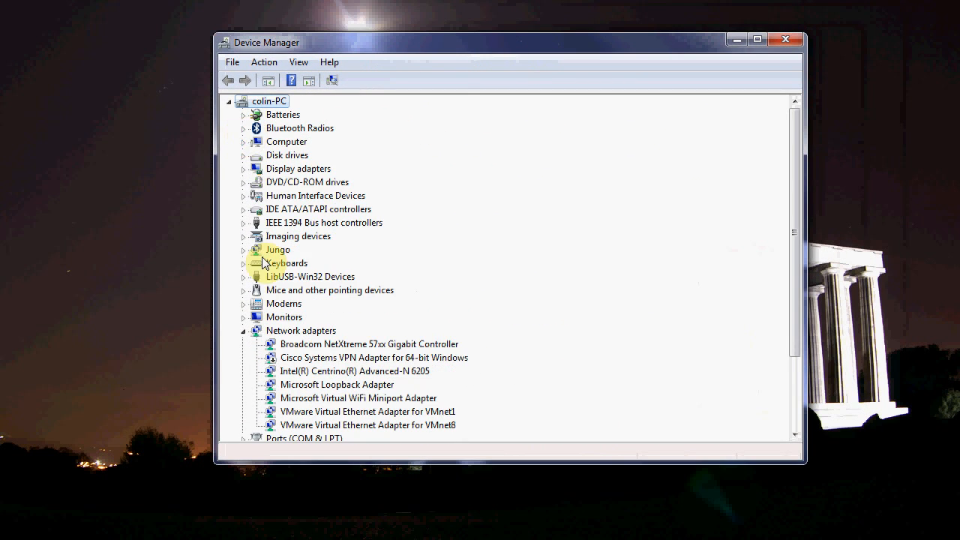
left_click(244, 344)
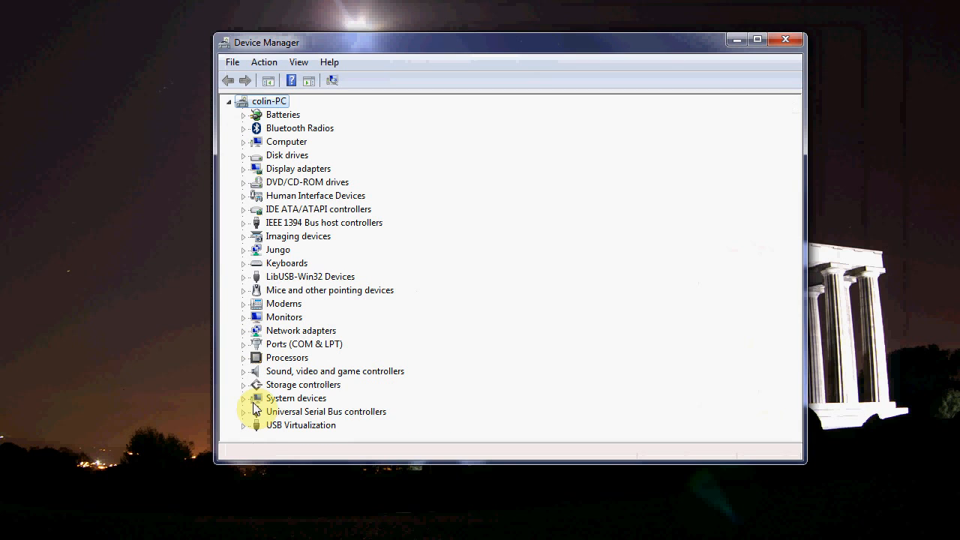
left_click(244, 277)
left_click(300, 291)
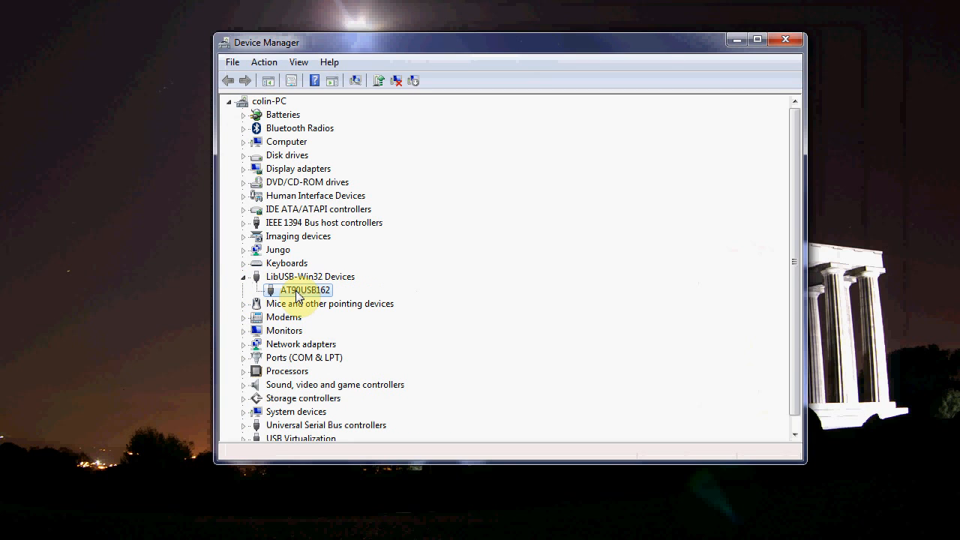
right_click(297, 295)
left_click(297, 295)
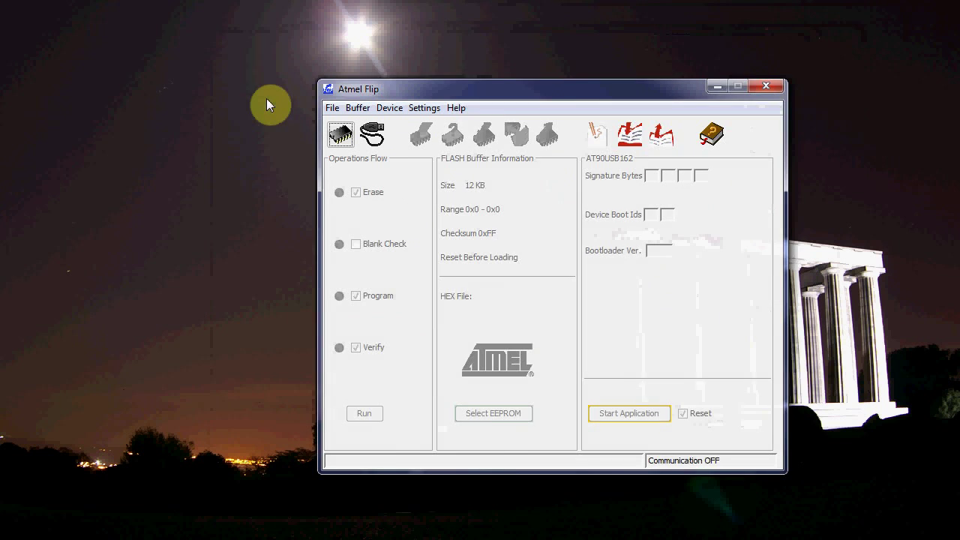
Reposition the FLIP window and select AT90USB162 as the target device
left_click_drag(825, 99, 308, 94)
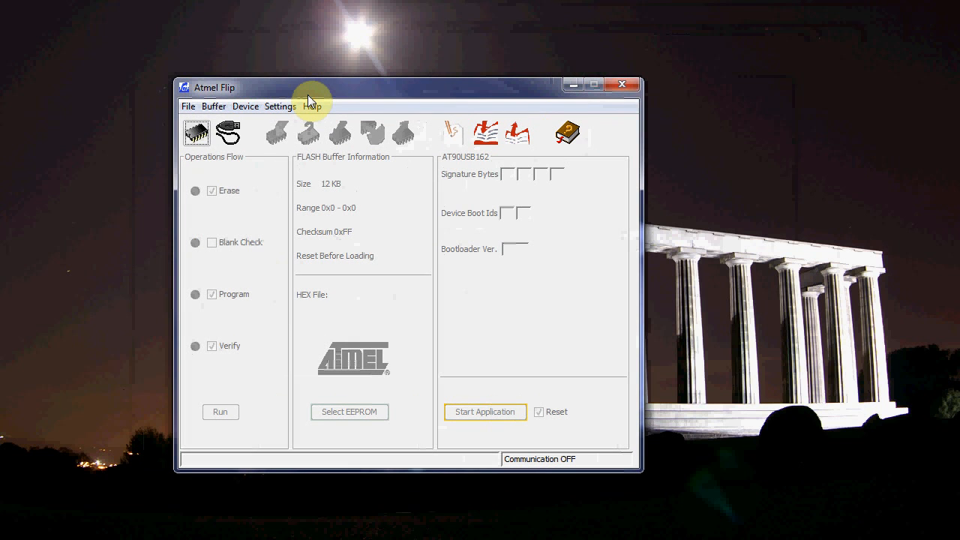
left_click(197, 133)
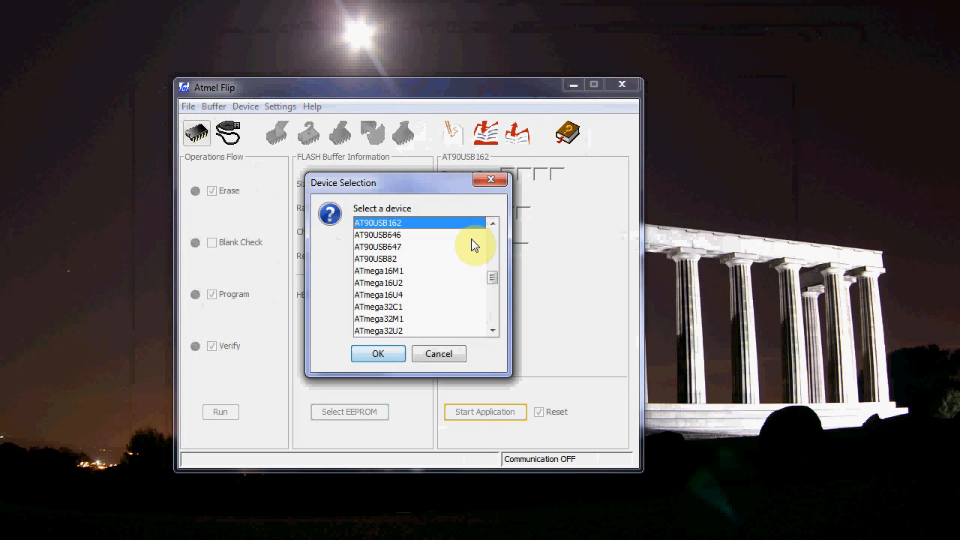
left_click(492, 224)
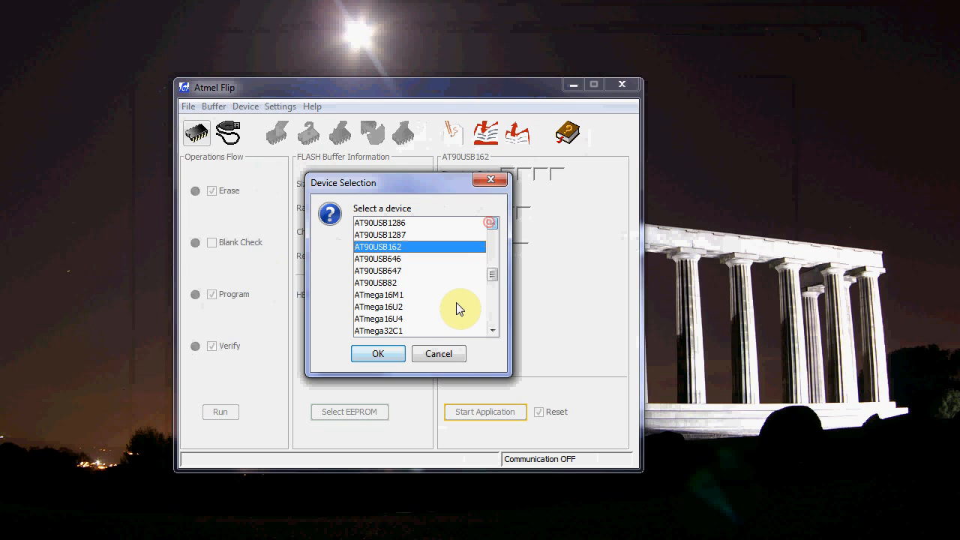
left_click(380, 353)
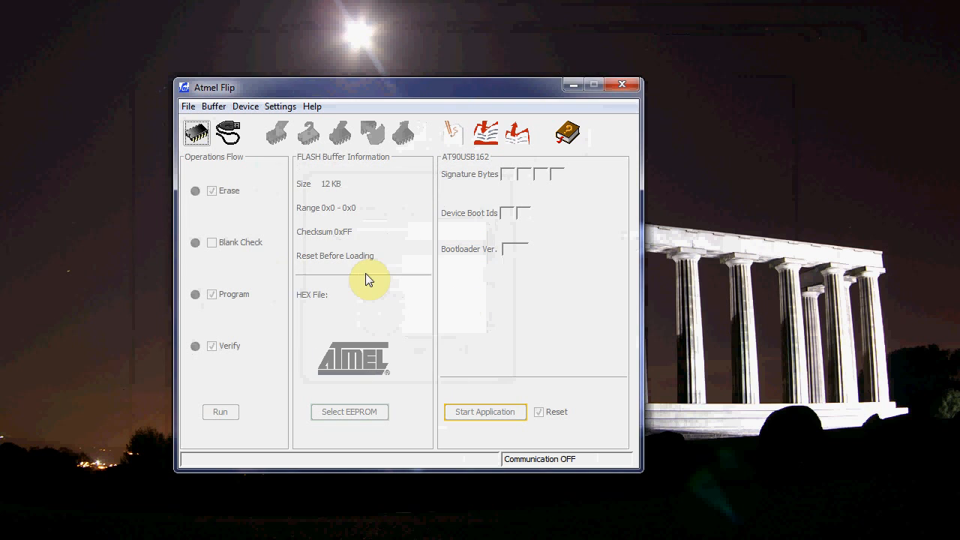
Establish a USB connection to the board and start loading a HEX file
left_click(229, 134)
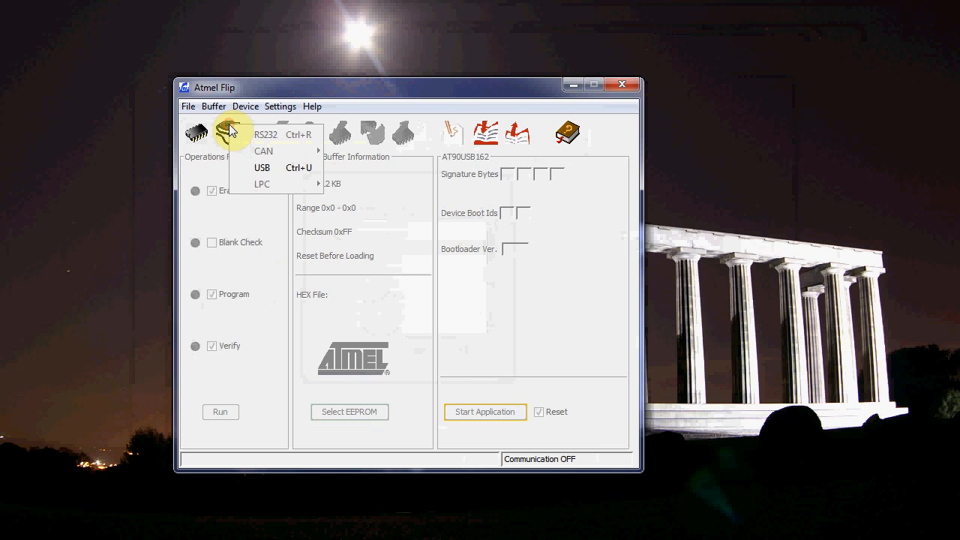
left_click(285, 174)
left_click(342, 284)
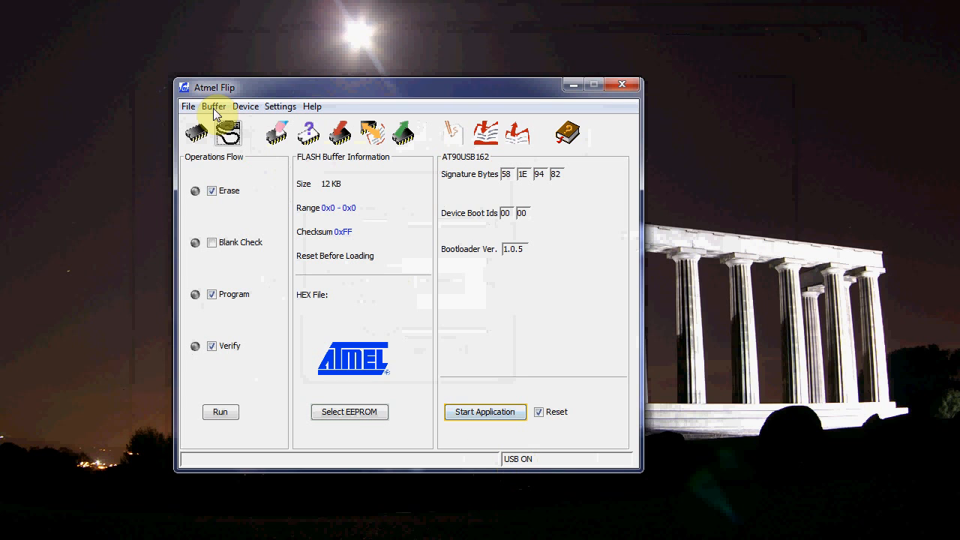
left_click(187, 106)
left_click(199, 127)
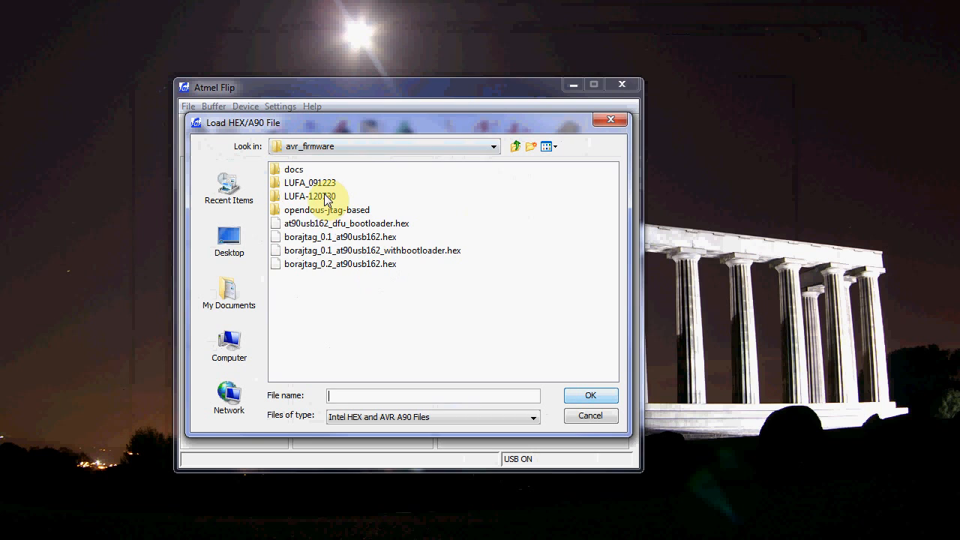
Browse LUFA-120730 > Projects > AVRISP-MKII and load AVRISP-MKII.hex into the buffer
double_click(311, 197)
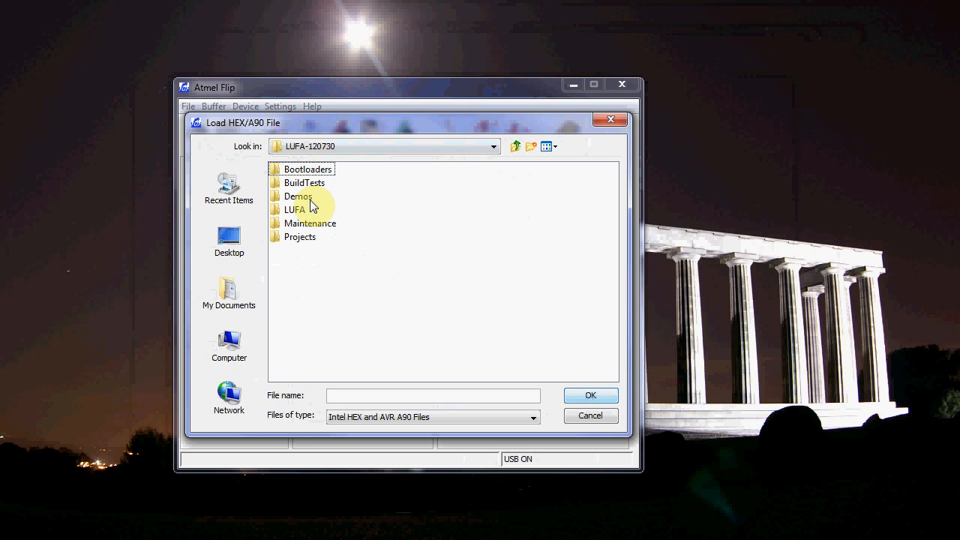
double_click(297, 196)
left_click(515, 147)
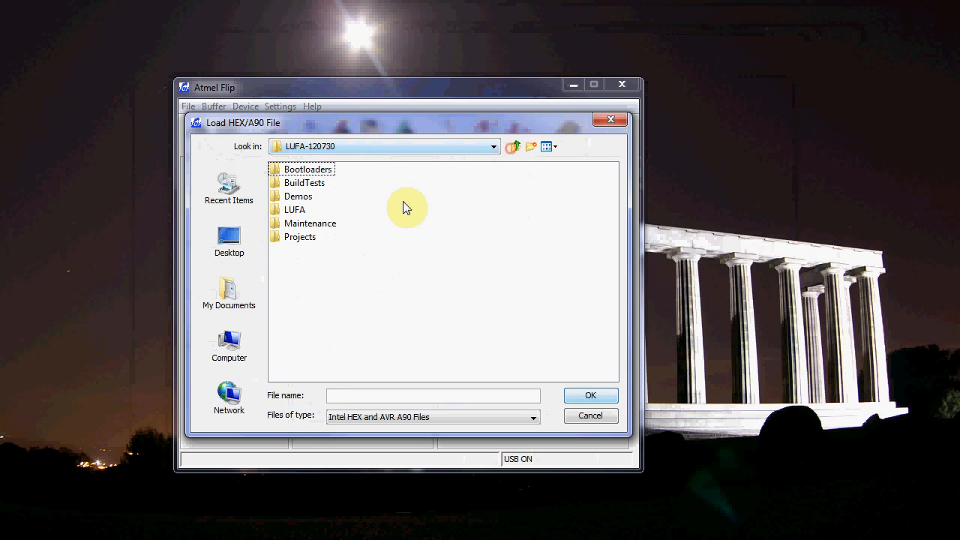
double_click(302, 236)
double_click(309, 169)
double_click(315, 196)
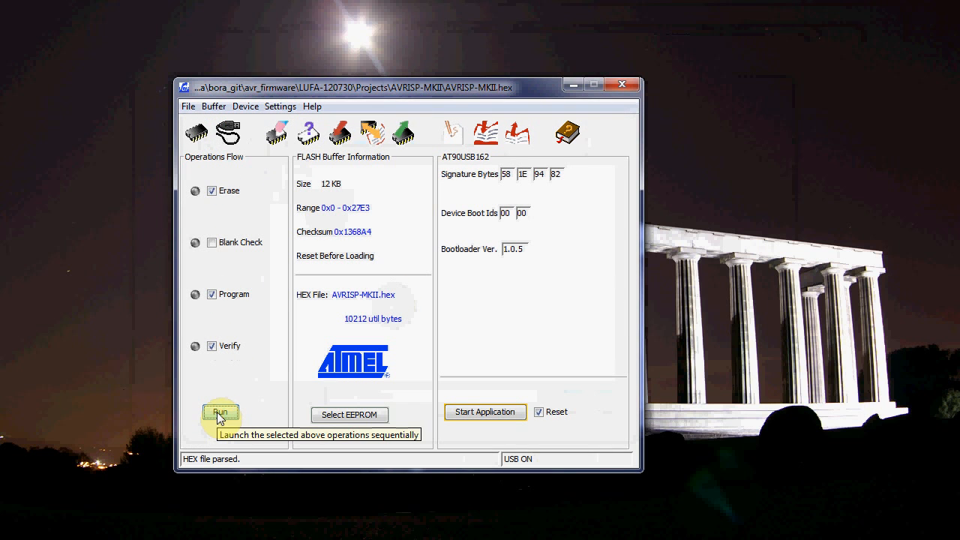
Run erase, program and verify to Verify PASS, then start the application with reset
left_click(221, 413)
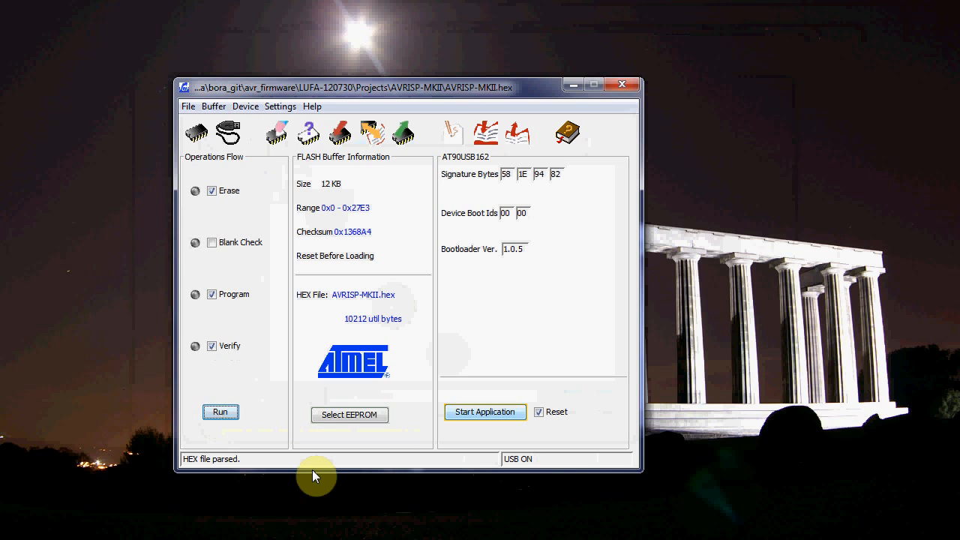
left_click(223, 414)
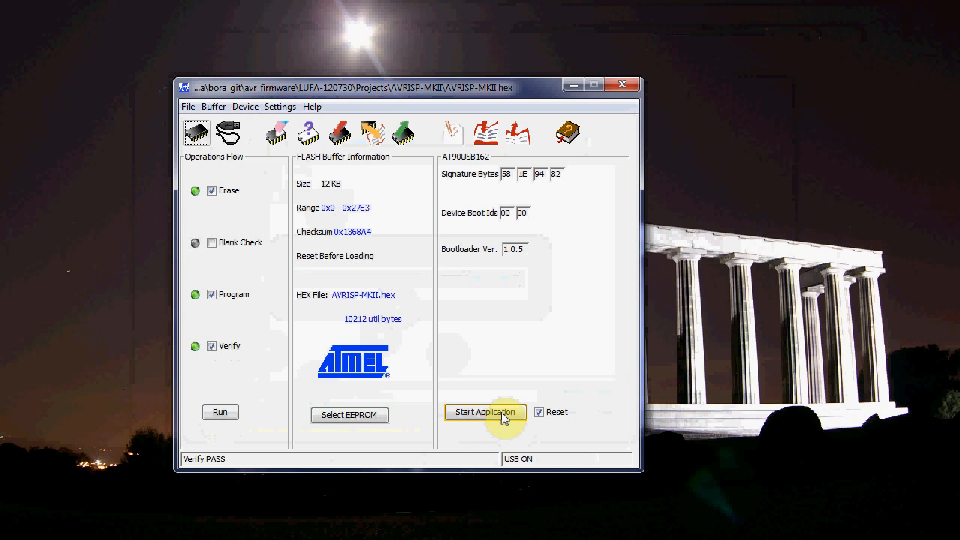
left_click(502, 414)
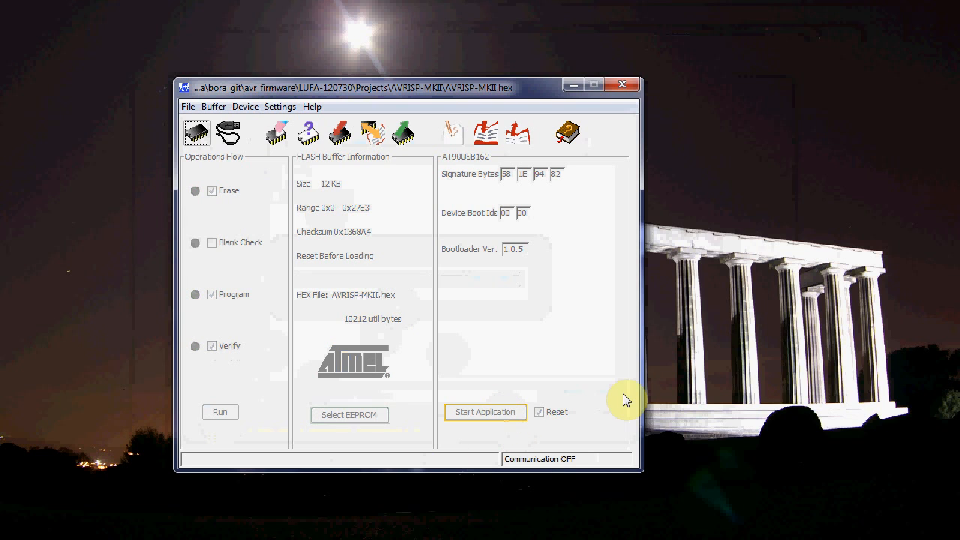